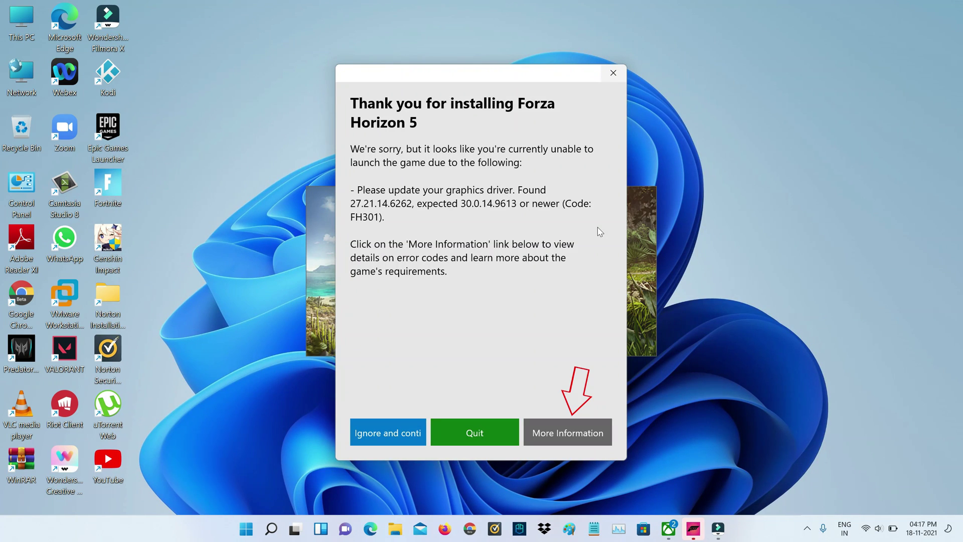
# Step: Get the GeForce Experience installer from NVIDIA's GeForce Drivers page via the 'nvidia graphics driver download' search
pyautogui.click(564, 430)
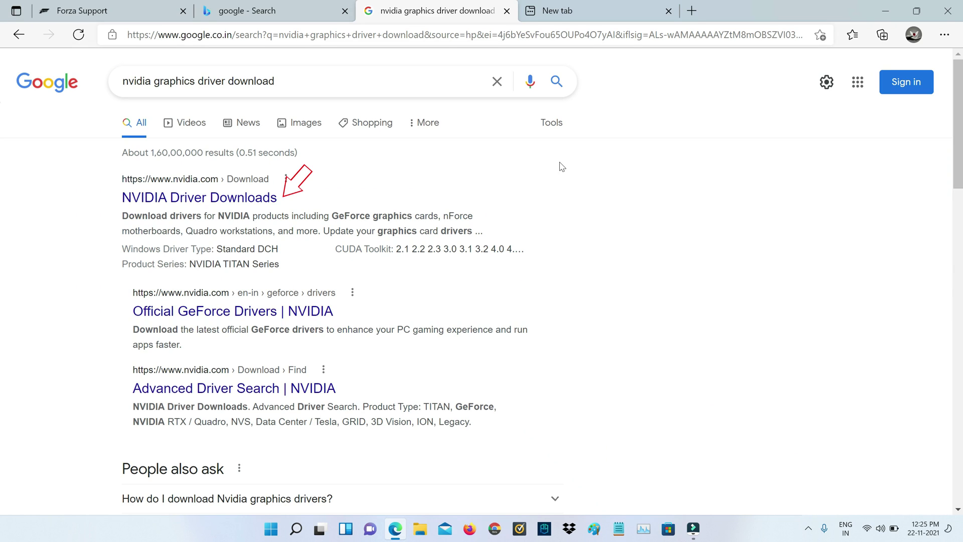
pyautogui.middleClick(272, 201)
pyautogui.click(567, 4)
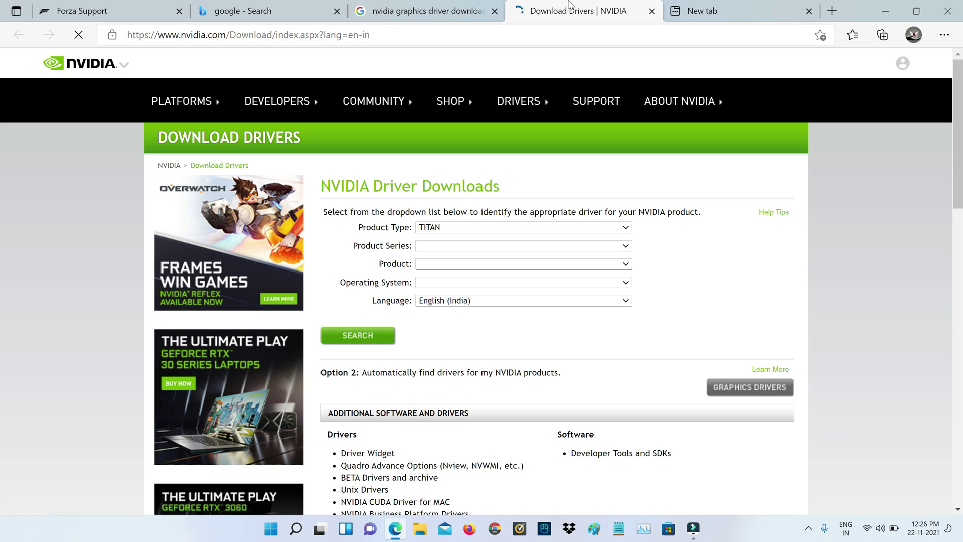
pyautogui.moveTo(522, 101)
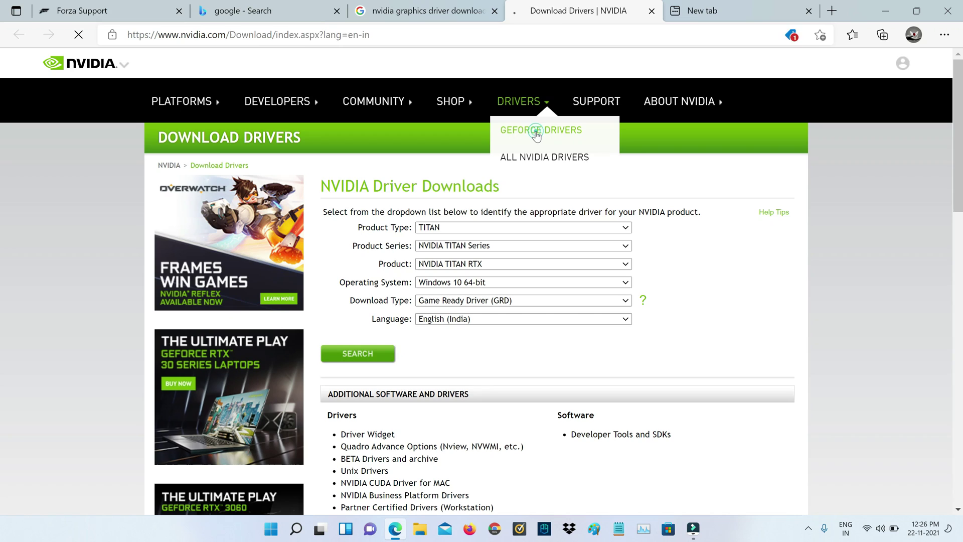
pyautogui.click(537, 133)
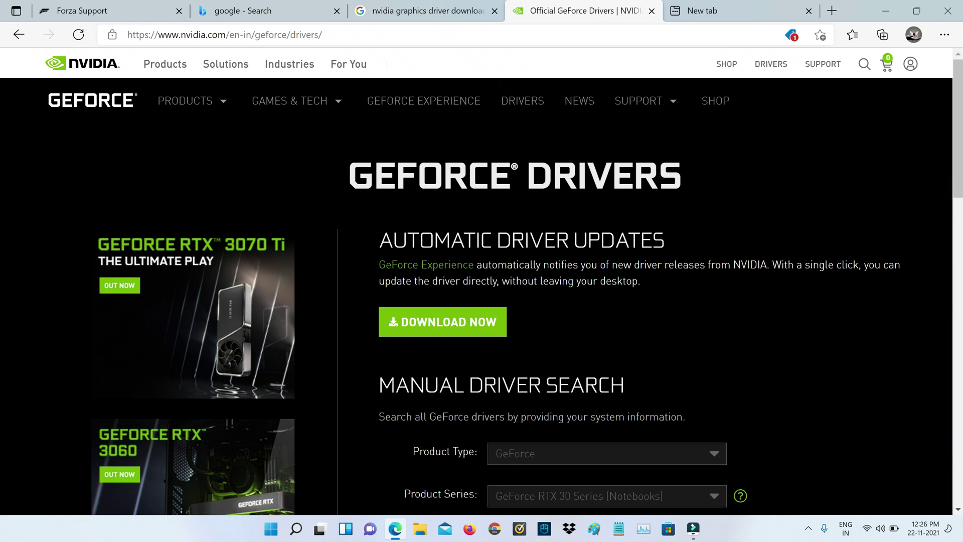
pyautogui.click(475, 330)
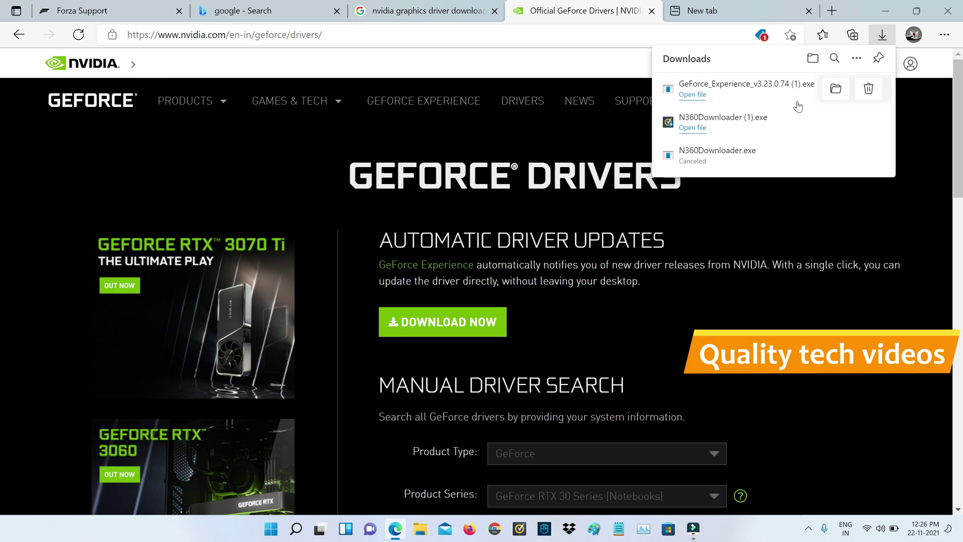
# Step: Find the downloaded installer and sign in to GeForce Experience with the NVIDIA account email and password
pyautogui.click(835, 89)
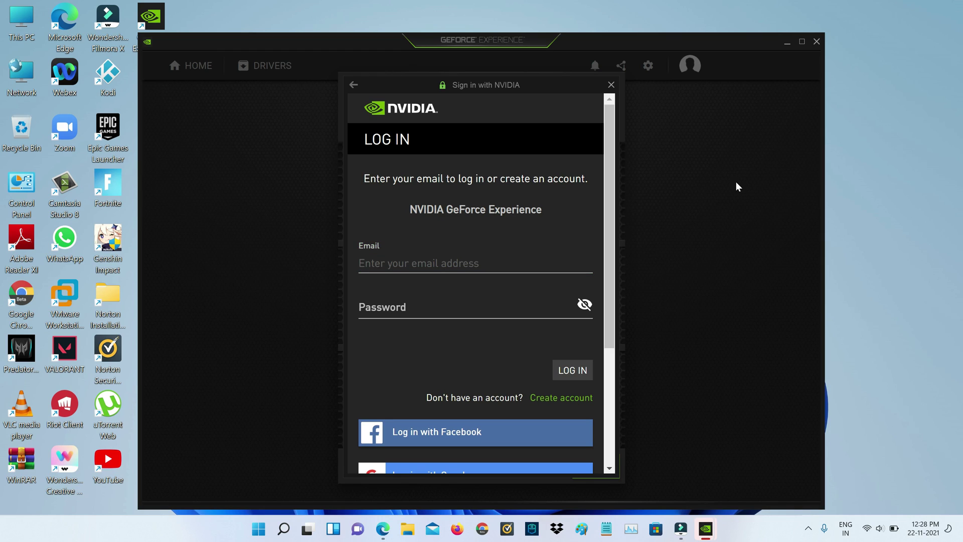
pyautogui.click(561, 397)
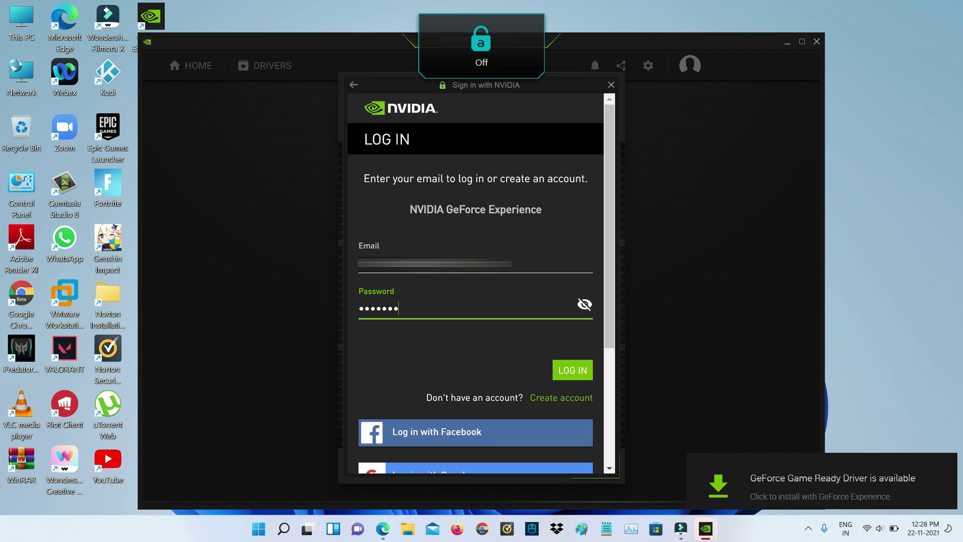
pyautogui.click(573, 369)
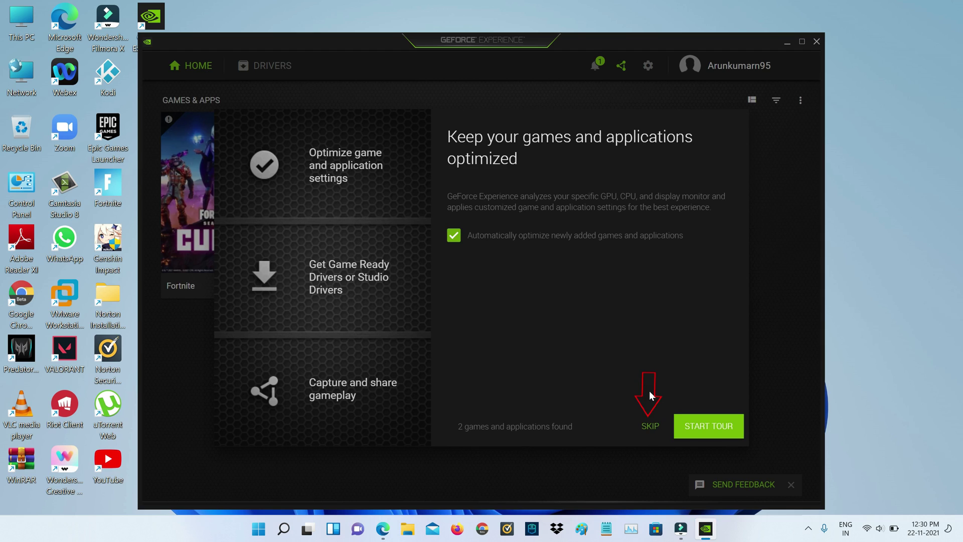
# Step: Skip the tour and download Game Ready Driver 496.76 from the Drivers section
pyautogui.click(652, 425)
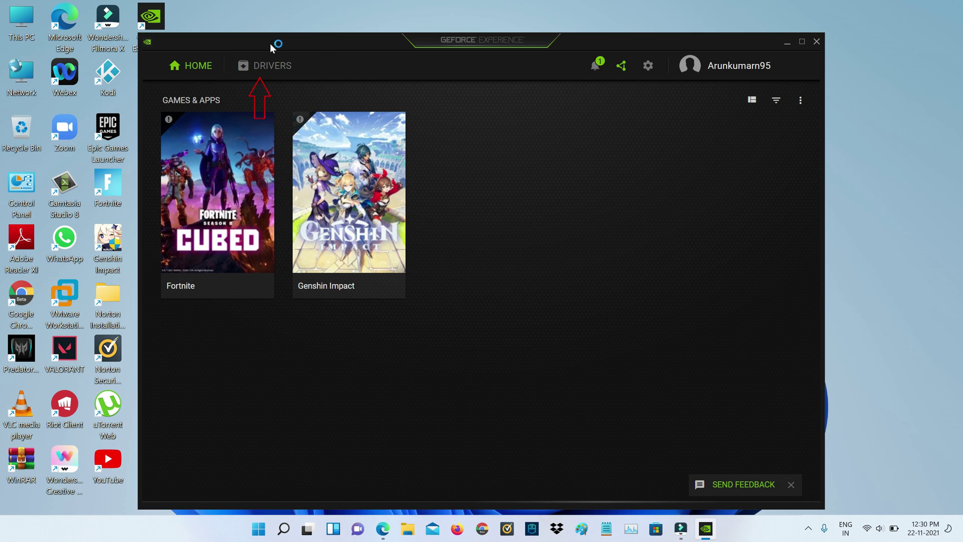
pyautogui.click(269, 75)
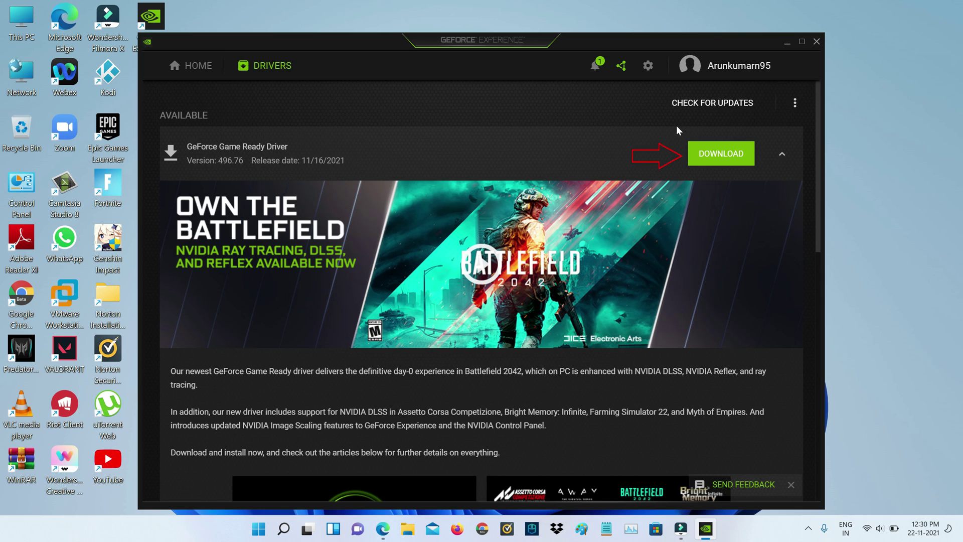
pyautogui.click(707, 154)
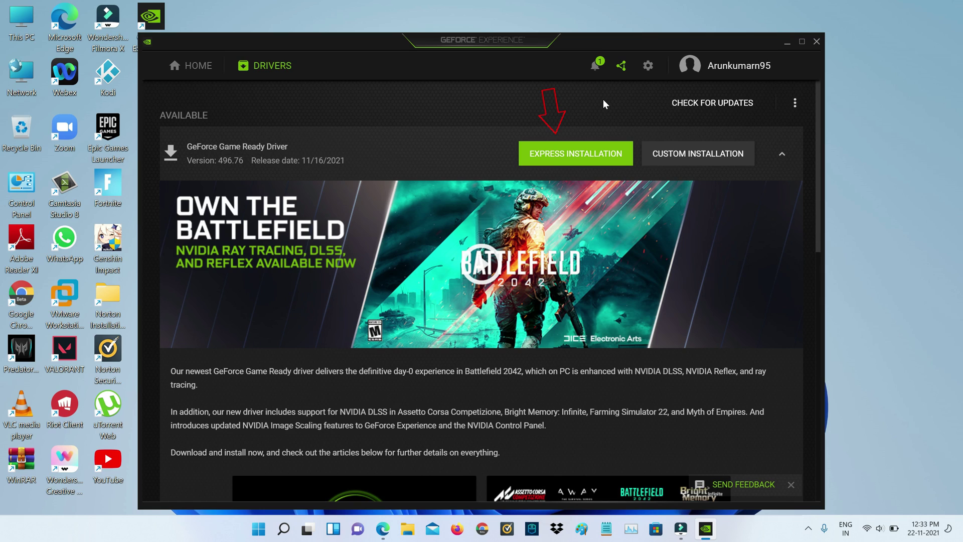
# Step: Install Game Ready Driver 496.76 using Express Installation
pyautogui.click(602, 155)
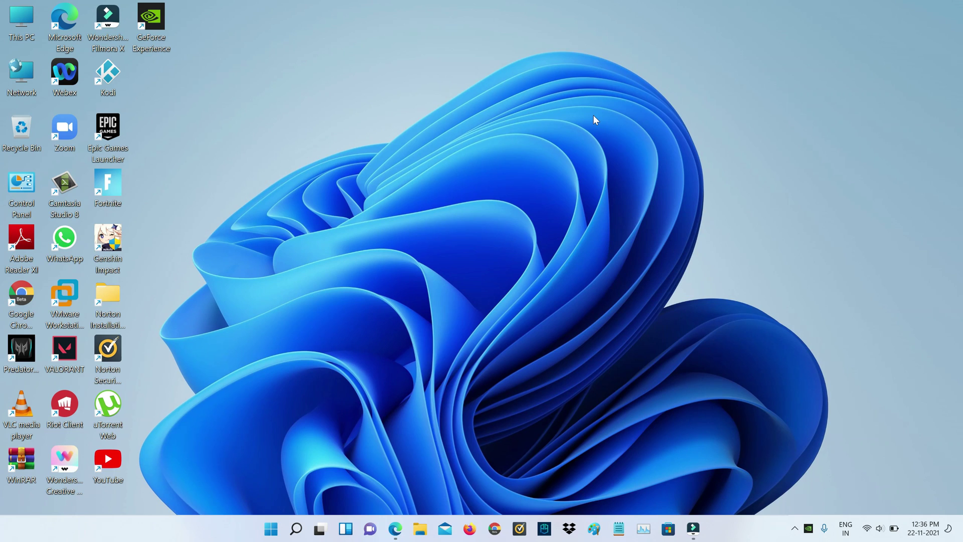
# Step: Launch Forza Horizon 5 from the Windows search results for 'forza'
pyautogui.press('super')
pyautogui.write('forza')
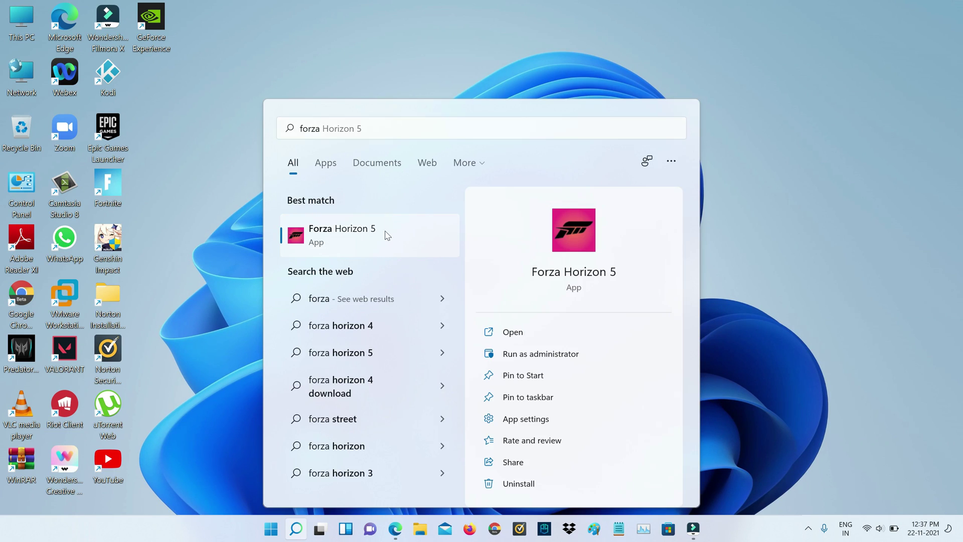
pyautogui.click(386, 231)
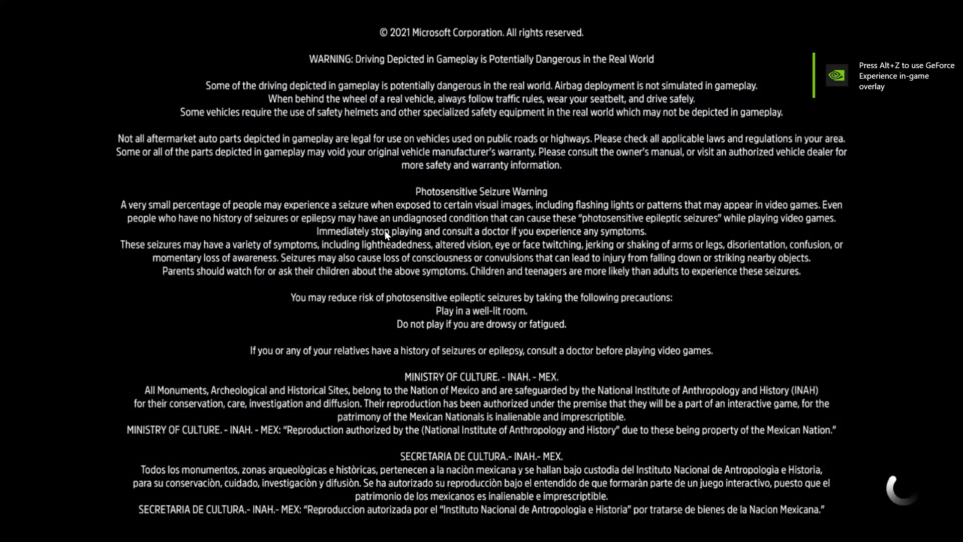